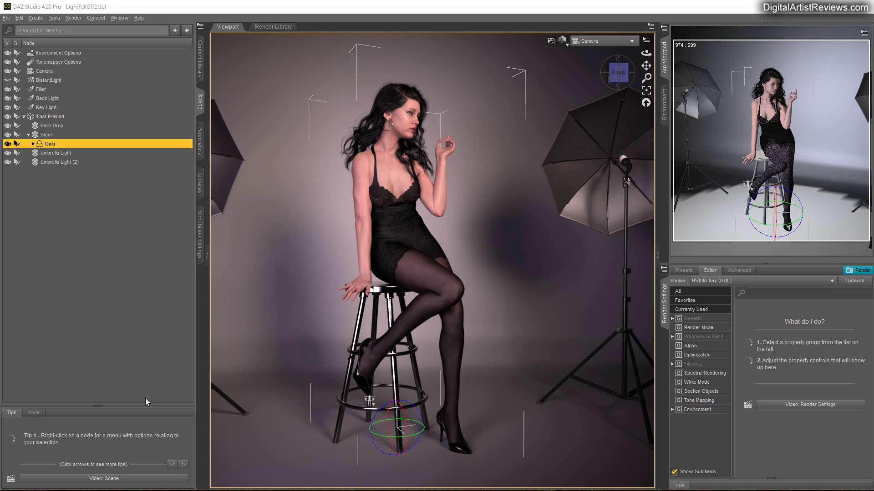
# - Hide the Back Light and Filler, and bring up the Key Light's light parameters
pyautogui.click(8, 99)
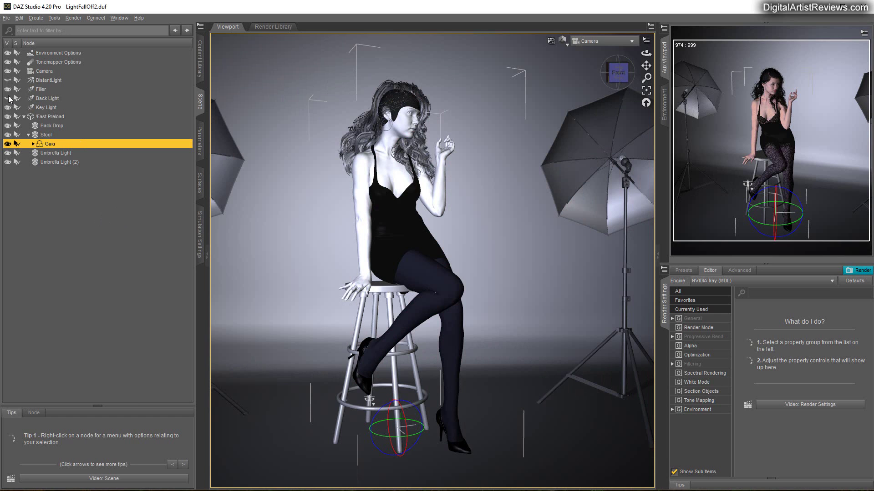
pyautogui.click(8, 89)
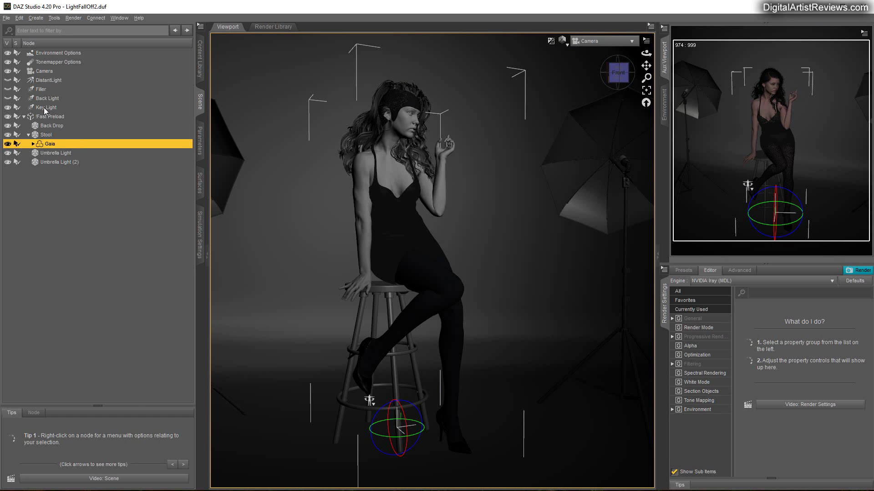
pyautogui.click(44, 108)
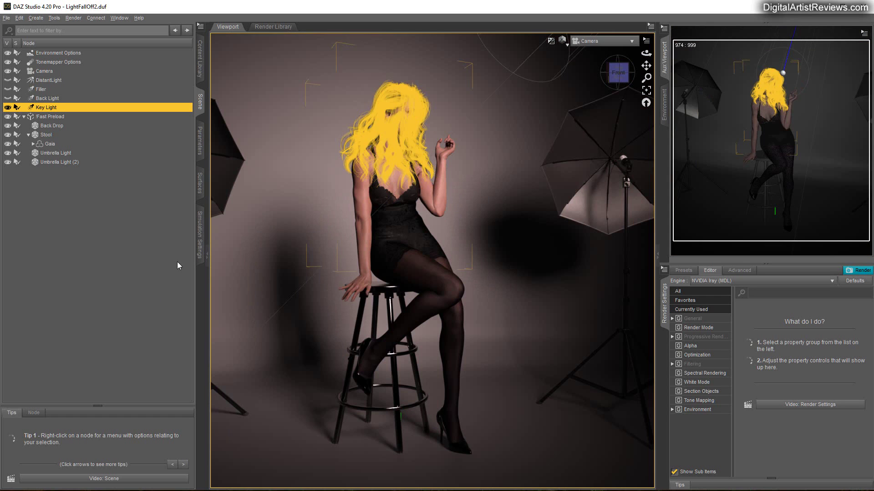
pyautogui.click(200, 141)
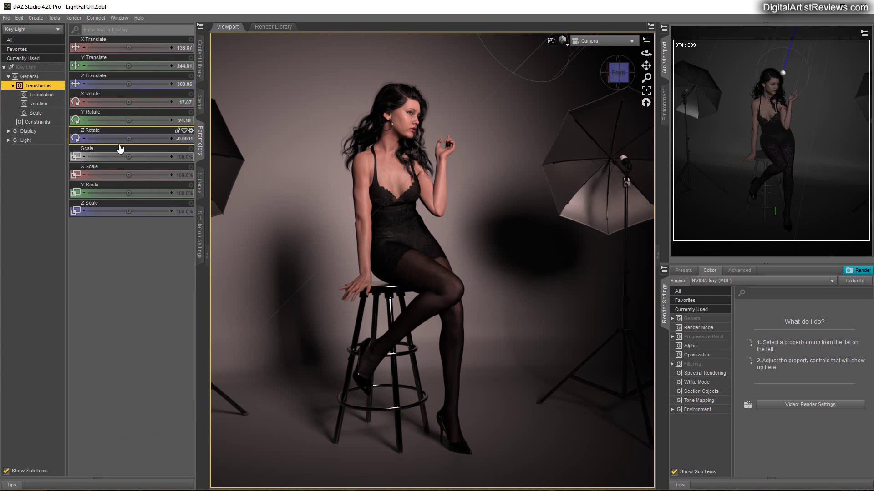
pyautogui.click(25, 140)
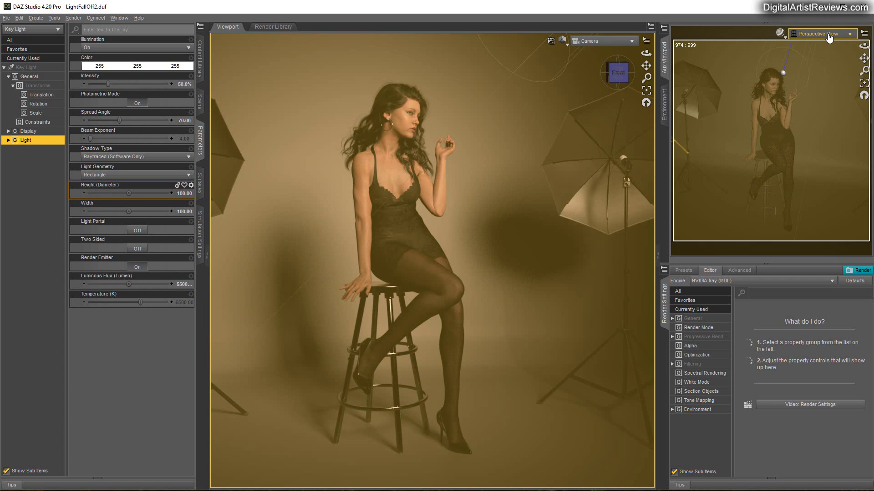
# - Look through the Key Light in the auxiliary viewport and move the light in close to the seated woman, aimed at her upper body
pyautogui.click(829, 36)
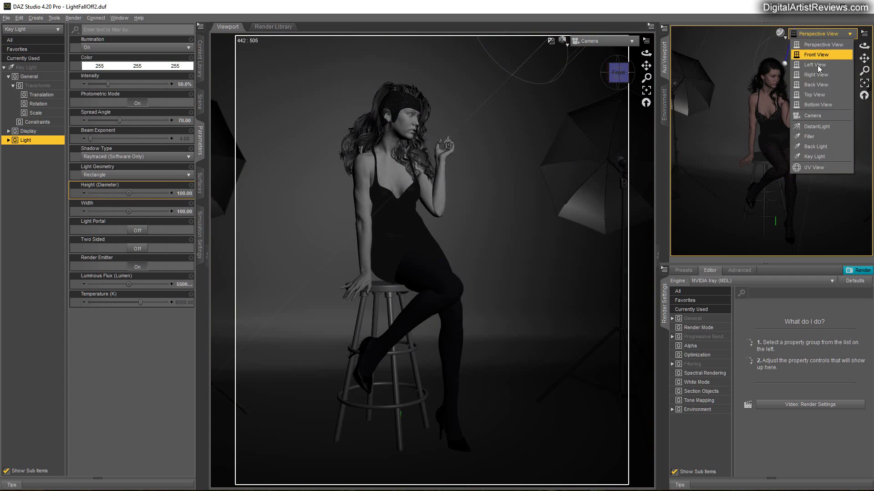
pyautogui.click(809, 156)
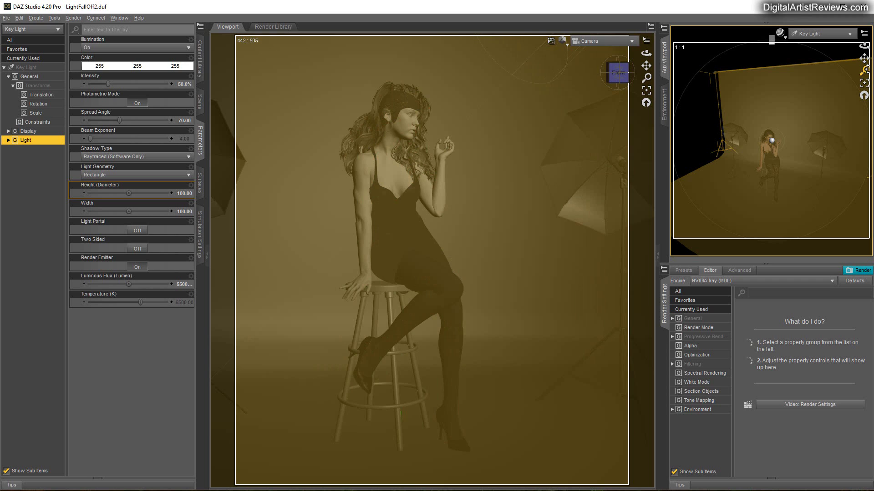
pyautogui.moveTo(866, 69); pyautogui.dragTo(866, 78)
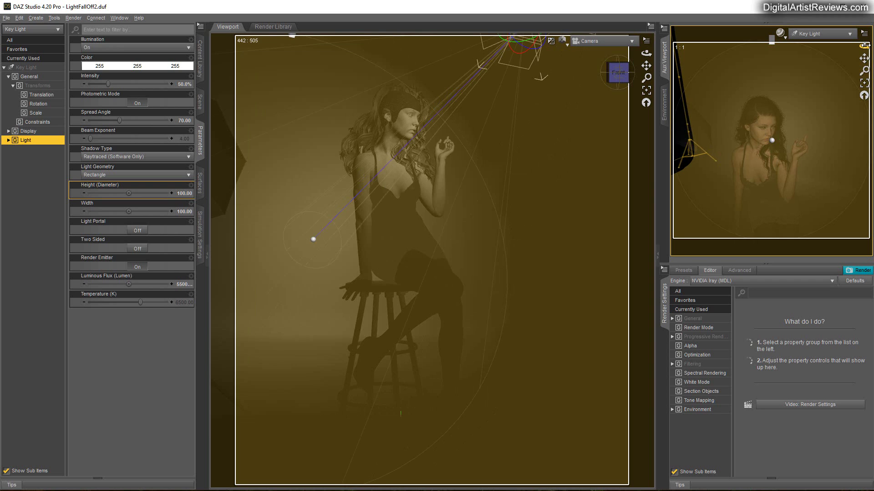
pyautogui.moveTo(864, 45); pyautogui.dragTo(867, 47)
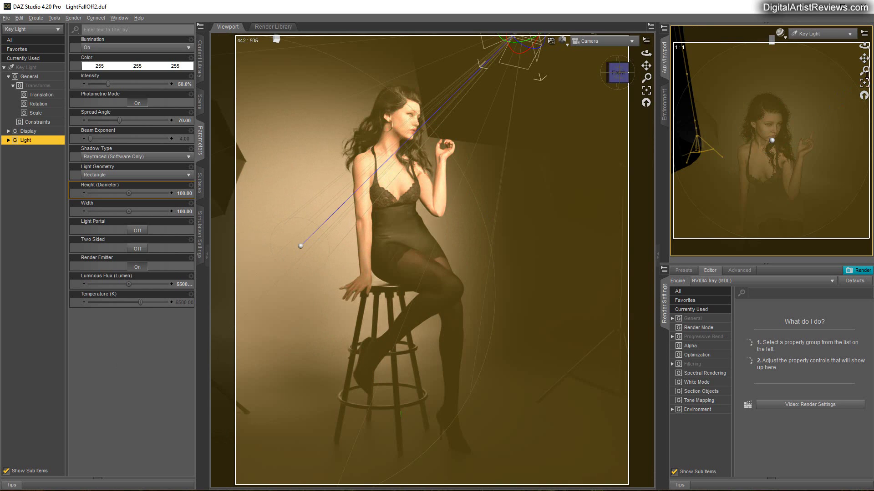
pyautogui.moveTo(866, 71); pyautogui.dragTo(841, 74)
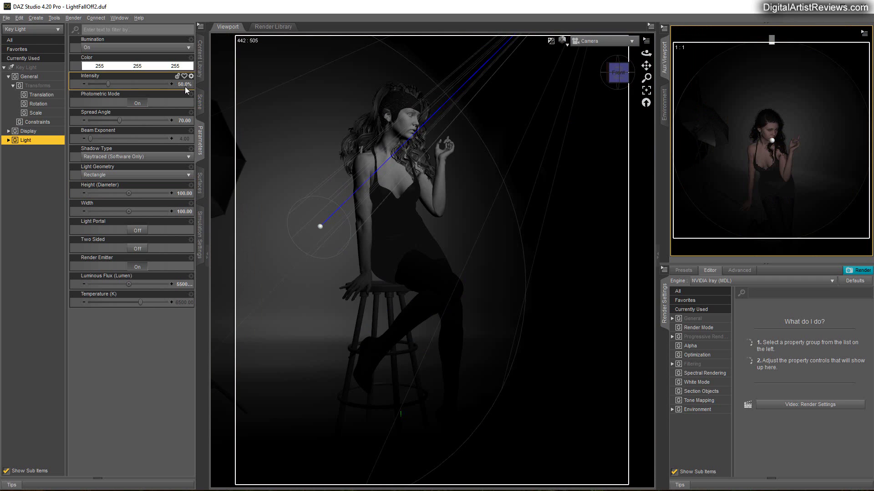
# - Lower the Key Light's intensity, trying 15% and settling on 20%
pyautogui.click(182, 85)
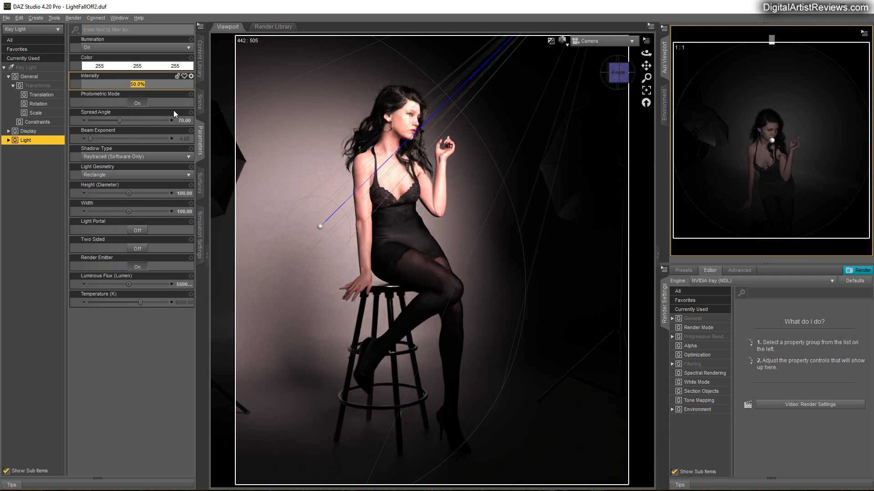
pyautogui.write('415')
pyautogui.press('Return')
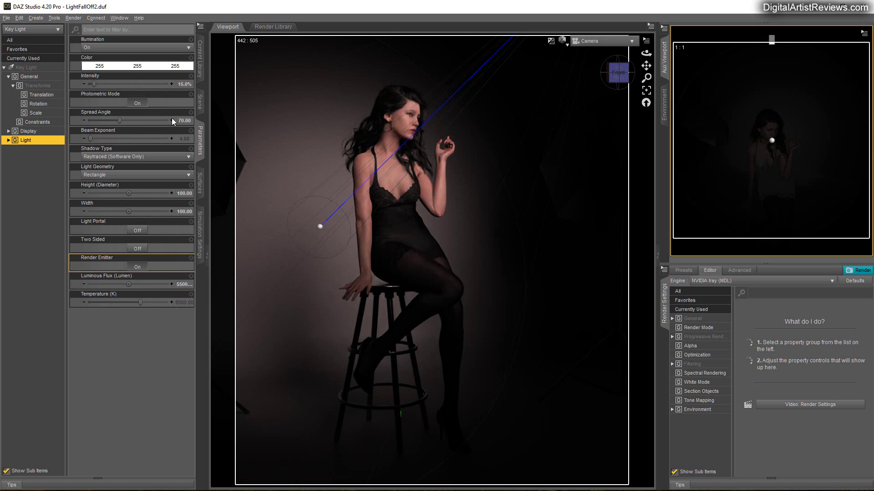
pyautogui.doubleClick(181, 85)
pyautogui.write('20')
pyautogui.press('Return')
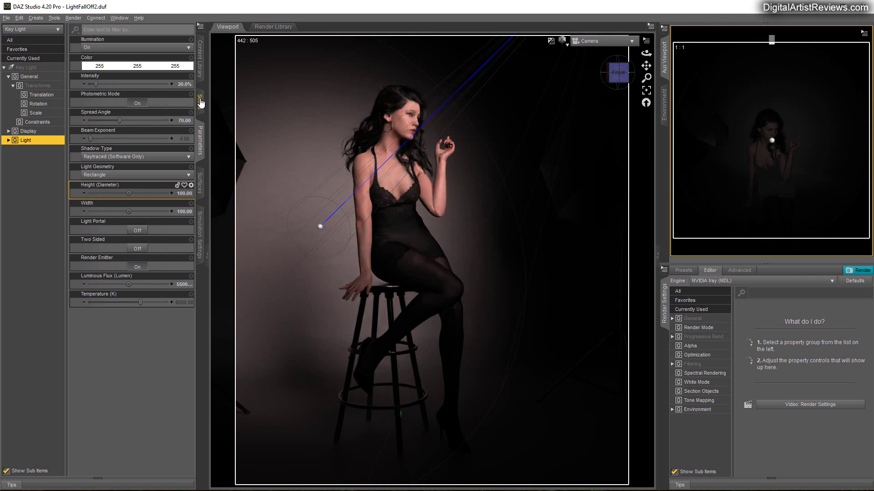
# - Pull the Key Light very far back from the studio set and raise its intensity to 200%
pyautogui.click(200, 102)
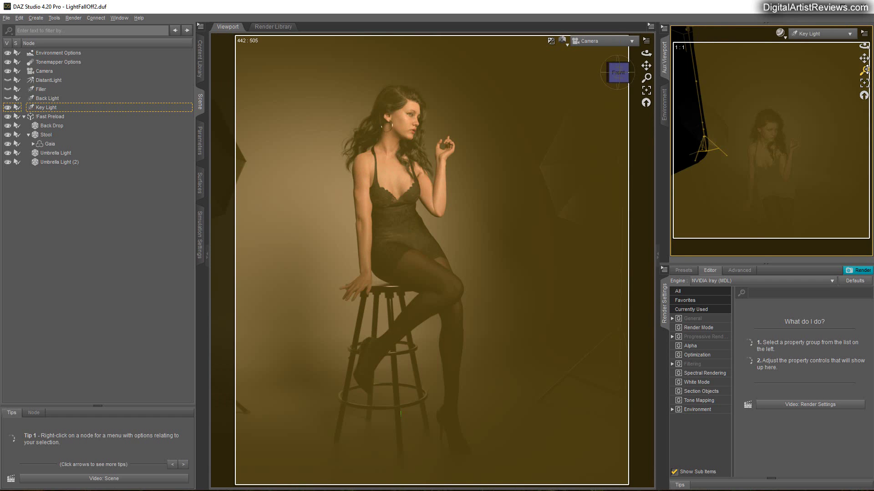
pyautogui.moveTo(866, 70); pyautogui.dragTo(866, 209)
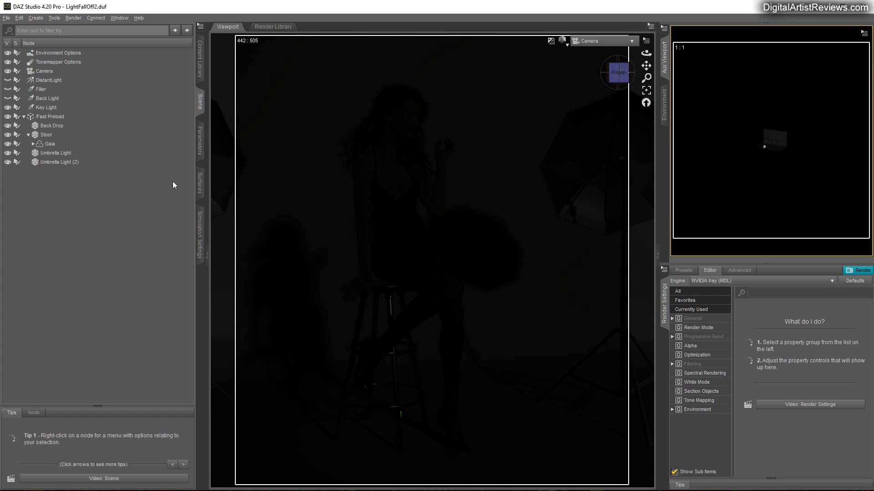
pyautogui.click(43, 110)
pyautogui.click(199, 153)
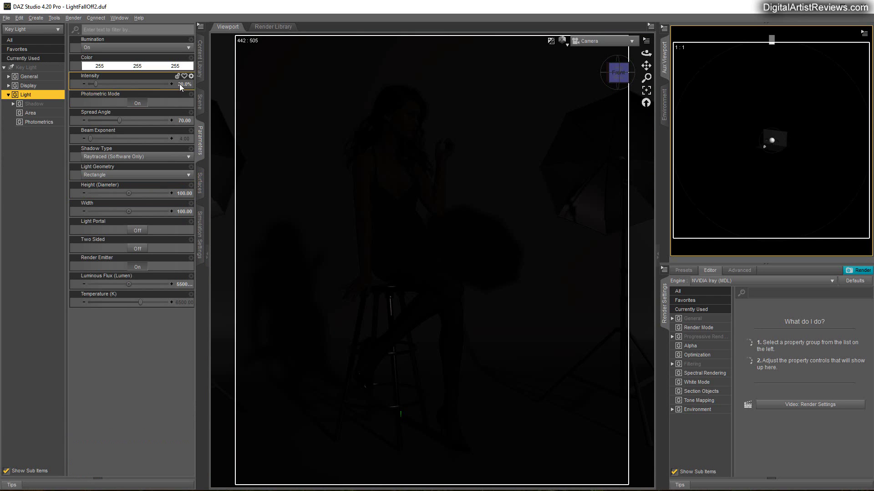
pyautogui.write('200')
pyautogui.press('Return')
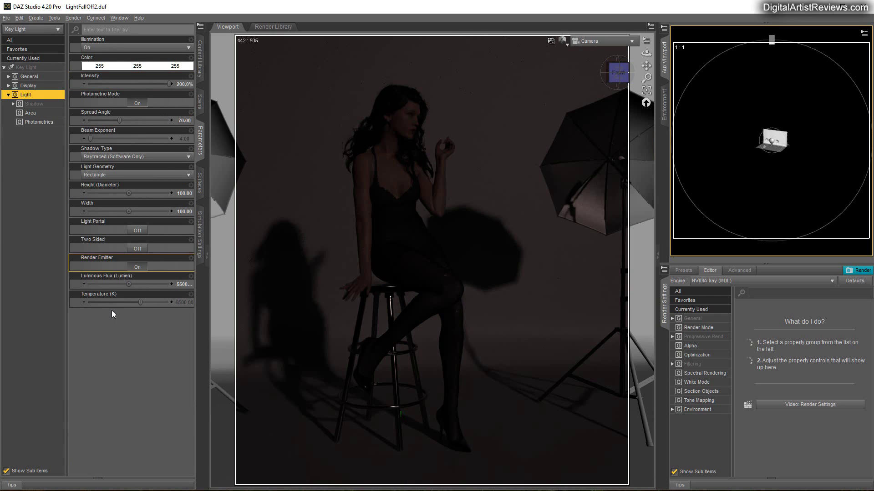
# - Raise the Key Light's luminous flux in stages to 5500000, 9500000 and finally 11500000 lumens
pyautogui.doubleClick(172, 284)
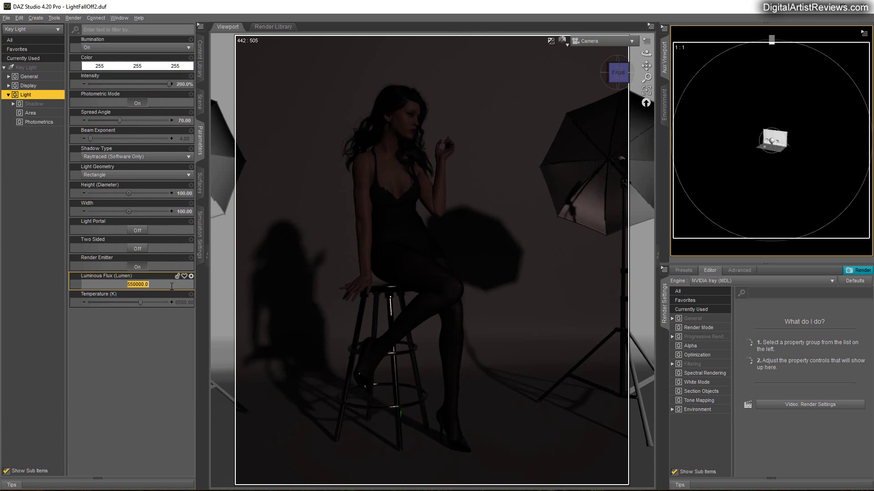
pyautogui.click(138, 285)
pyautogui.press('Return')
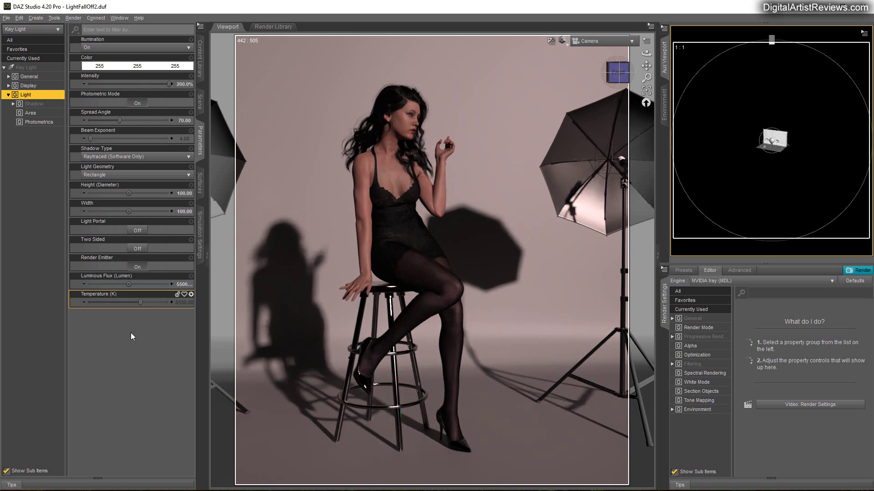
pyautogui.click(137, 285)
pyautogui.click(137, 286)
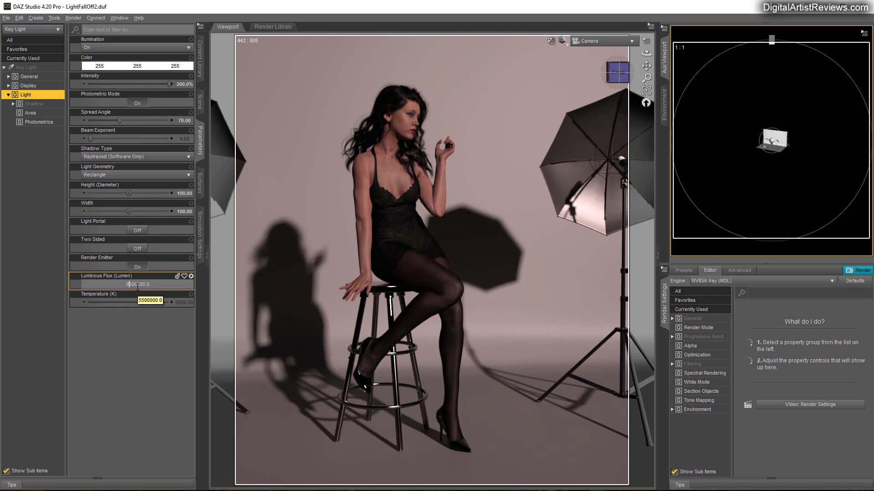
pyautogui.write('9')
pyautogui.press('Return')
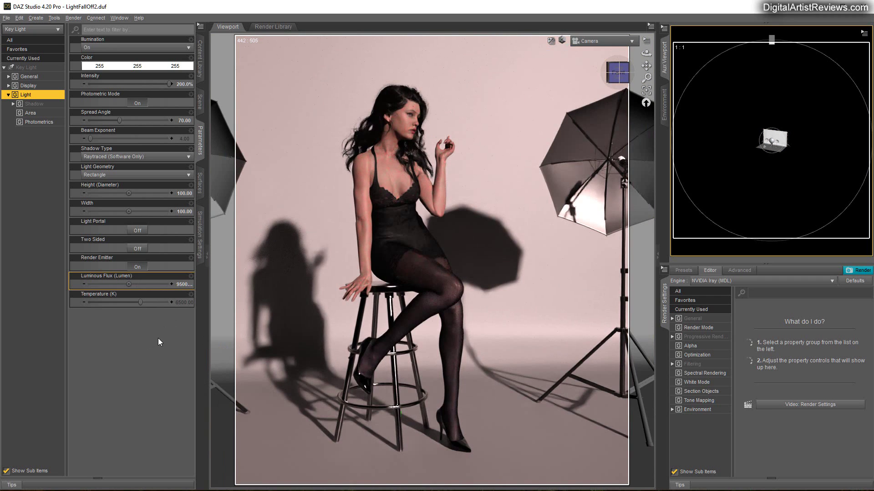
pyautogui.click(138, 284)
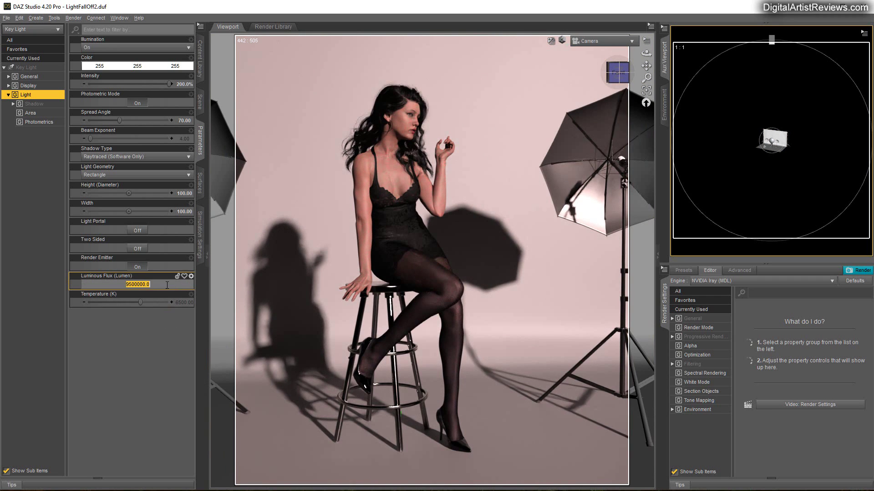
pyautogui.click(138, 284)
pyautogui.press('Delete')
pyautogui.write('1')
pyautogui.write('1')
pyautogui.press('Return')
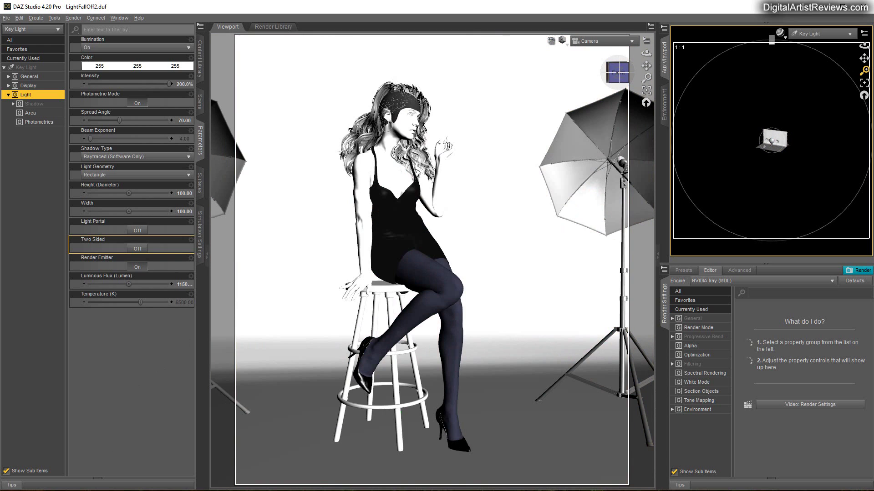
# - Move the Key Light back in close to the seated woman and lower its intensity to 2%
pyautogui.moveTo(863, 70); pyautogui.dragTo(863, 102)
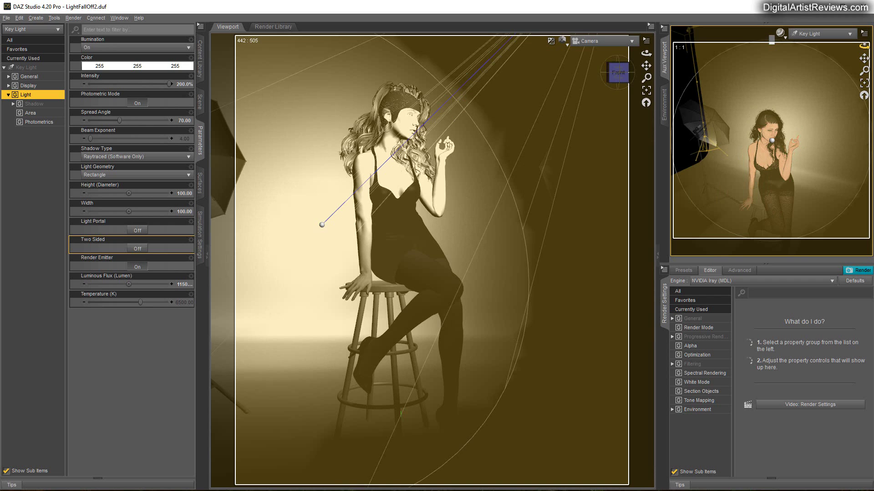
pyautogui.moveTo(864, 46); pyautogui.dragTo(863, 51)
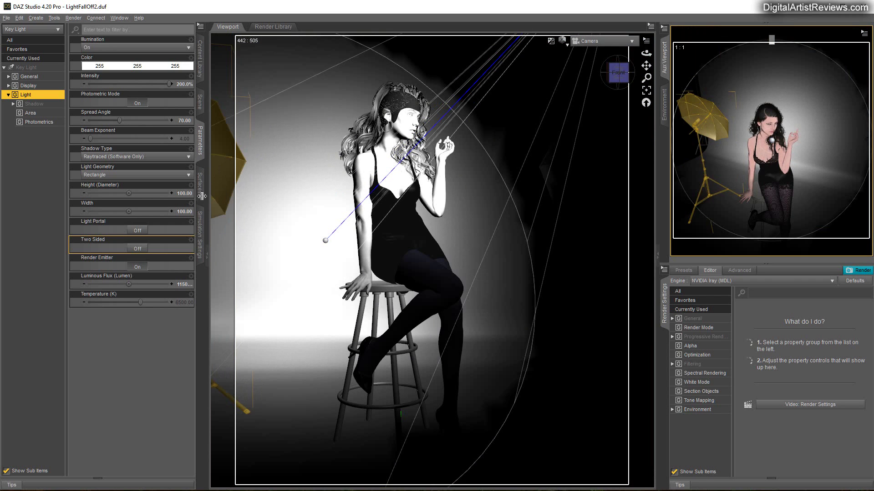
pyautogui.click(181, 84)
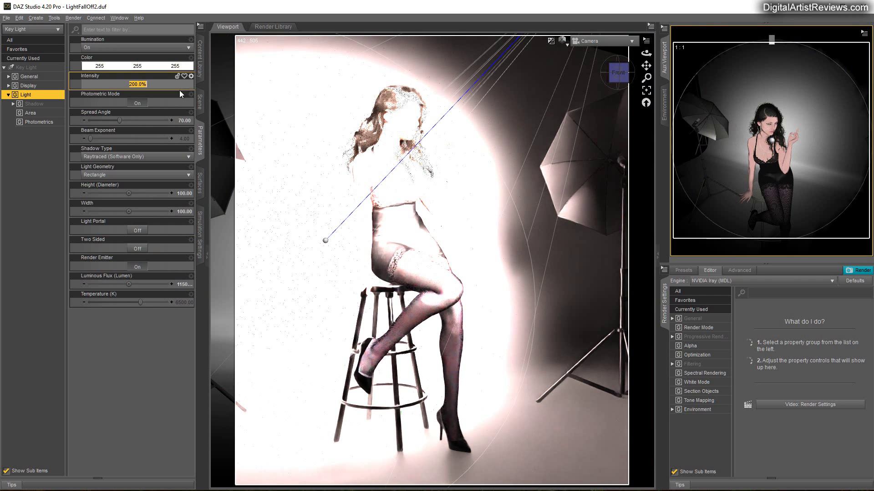
pyautogui.press('Return')
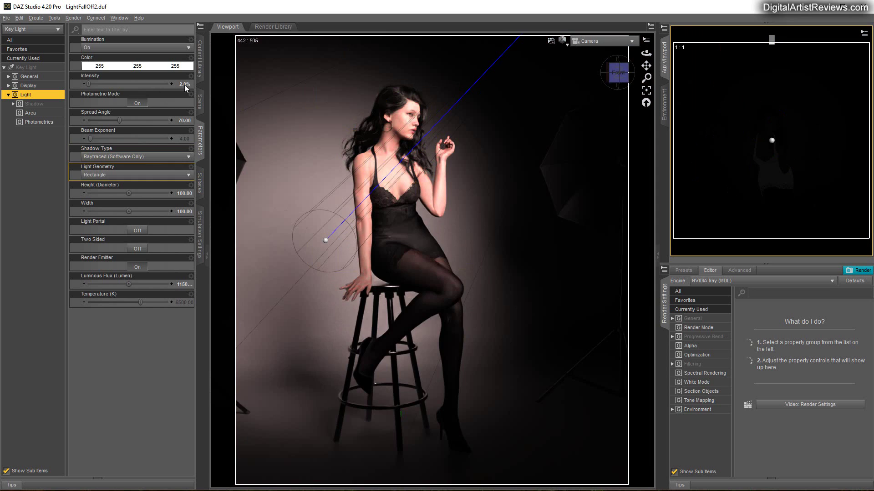
# - Fine-tune the close Key Light's intensity, trying 1% and settling on 1.5%
pyautogui.click(184, 85)
pyautogui.write('1')
pyautogui.press('Return')
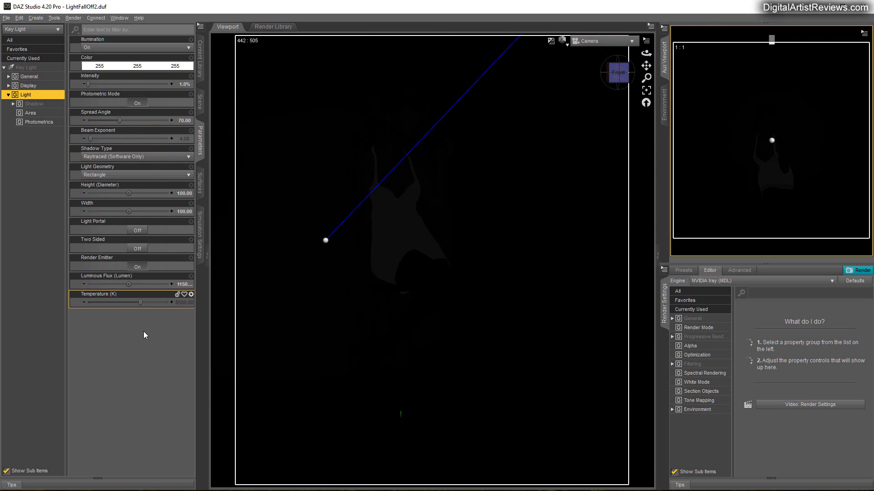
pyautogui.click(185, 85)
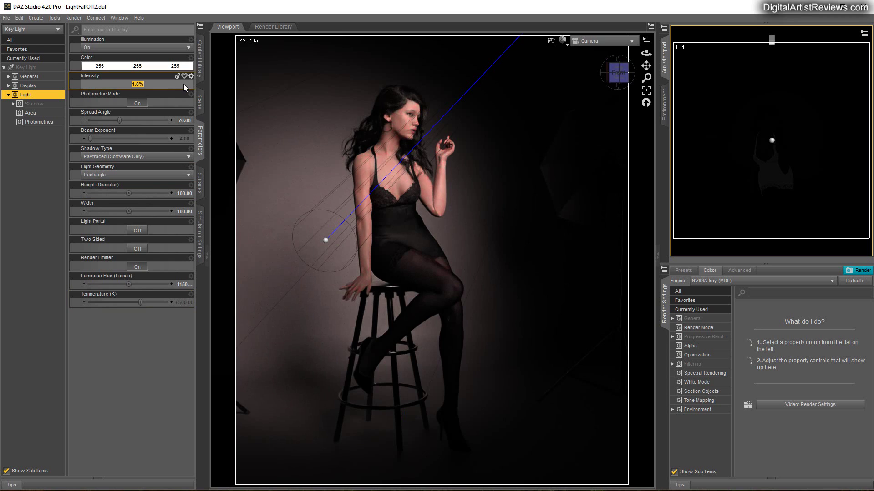
pyautogui.write('1.5')
pyautogui.press('Return')
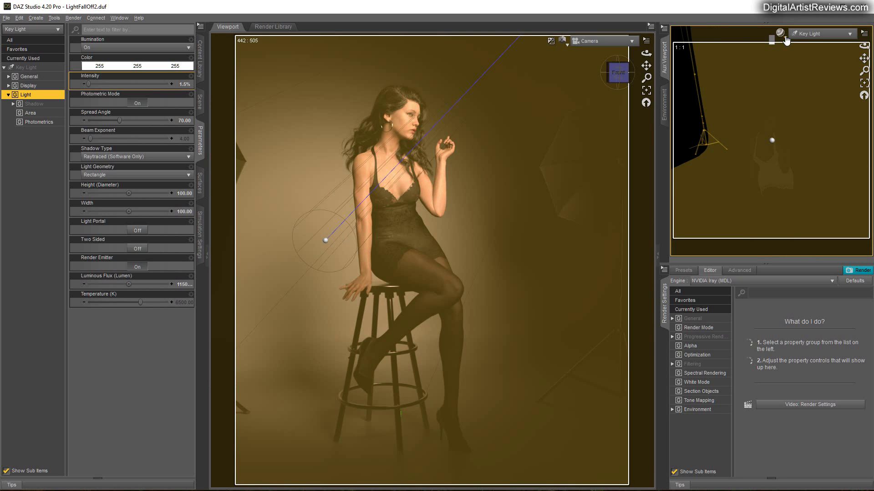
# - Change the auxiliary viewport's draw style to a wireframe display while looking through the Key Light
pyautogui.click(779, 34)
pyautogui.click(782, 68)
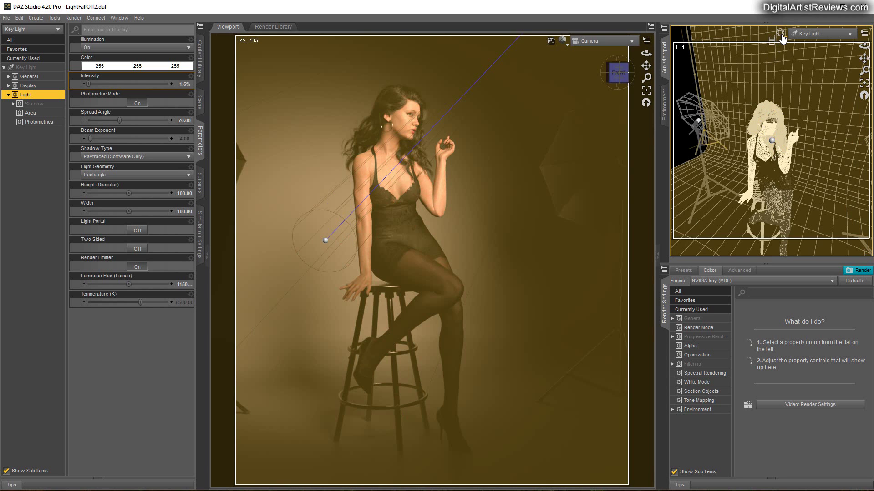
pyautogui.click(780, 33)
pyautogui.click(774, 64)
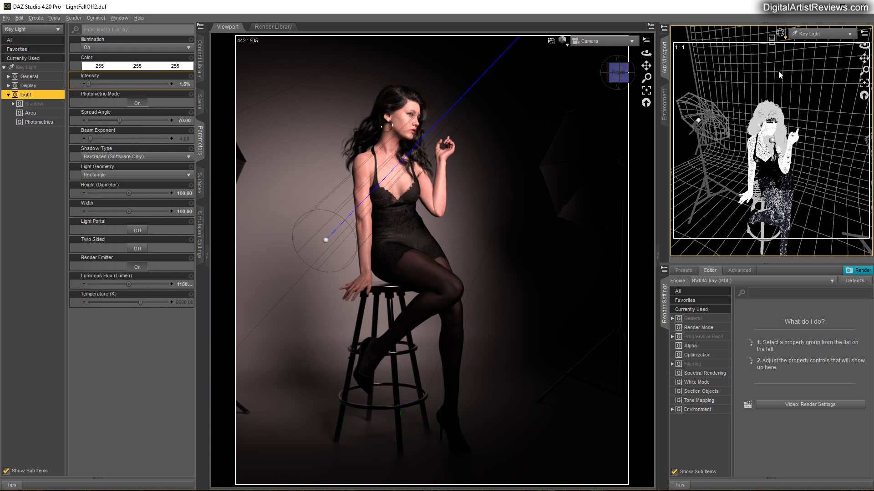